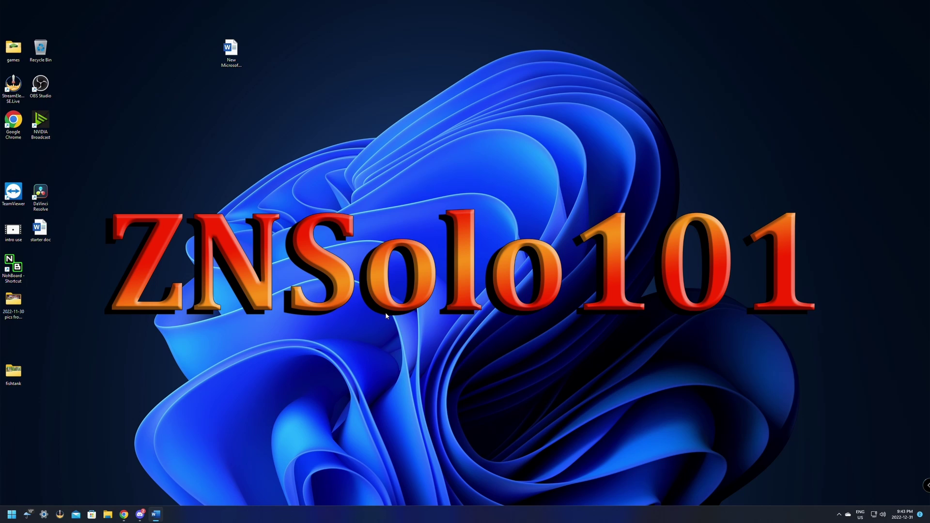
- Open the properties of Apex Legends from the Steam library
left_click(839, 515)
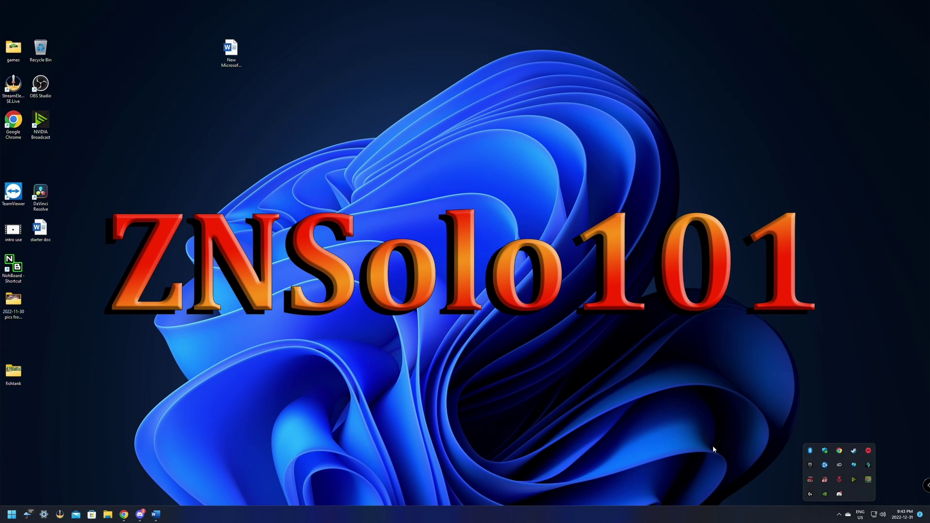
right_click(868, 451)
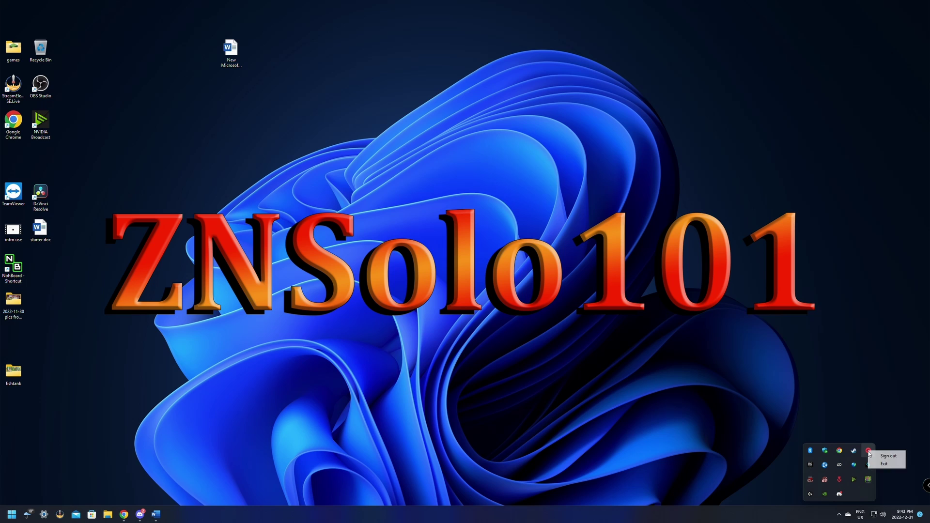
left_click(853, 450)
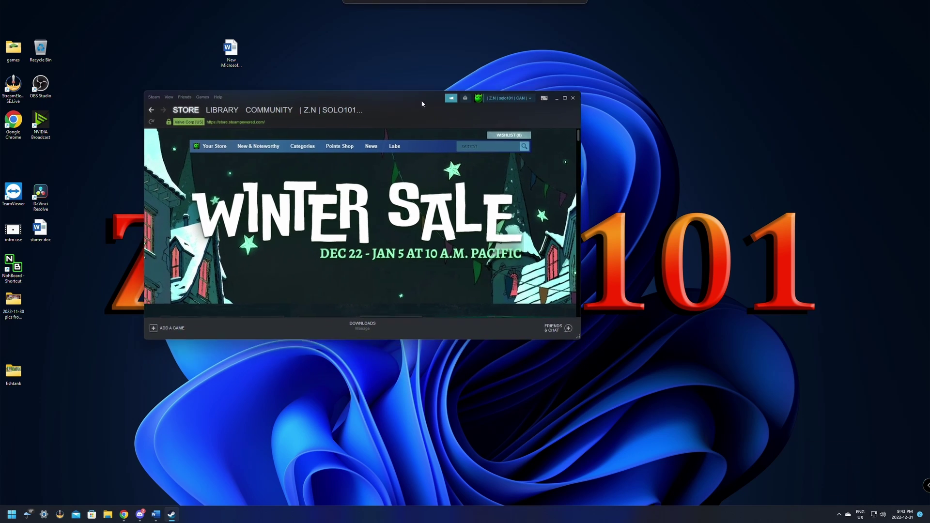
left_click_drag(422, 104, 412, 84)
left_click(212, 90)
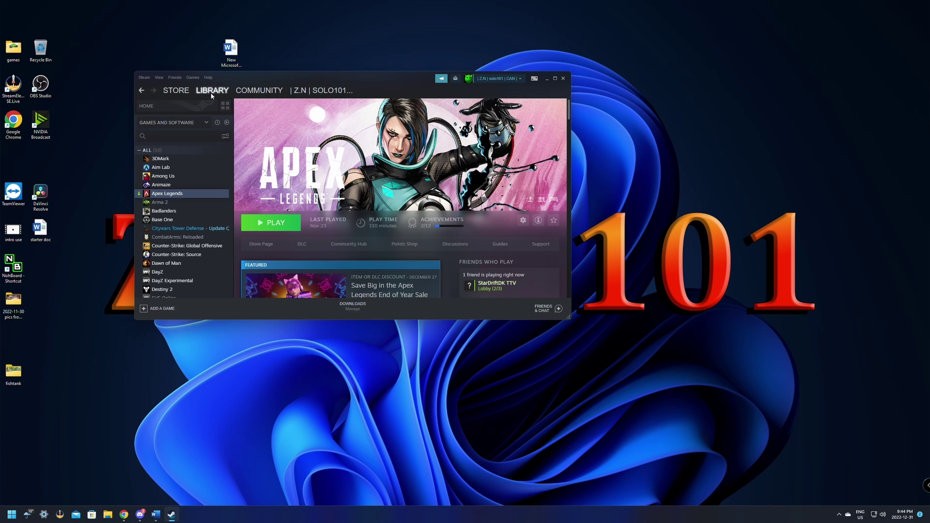
right_click(163, 195)
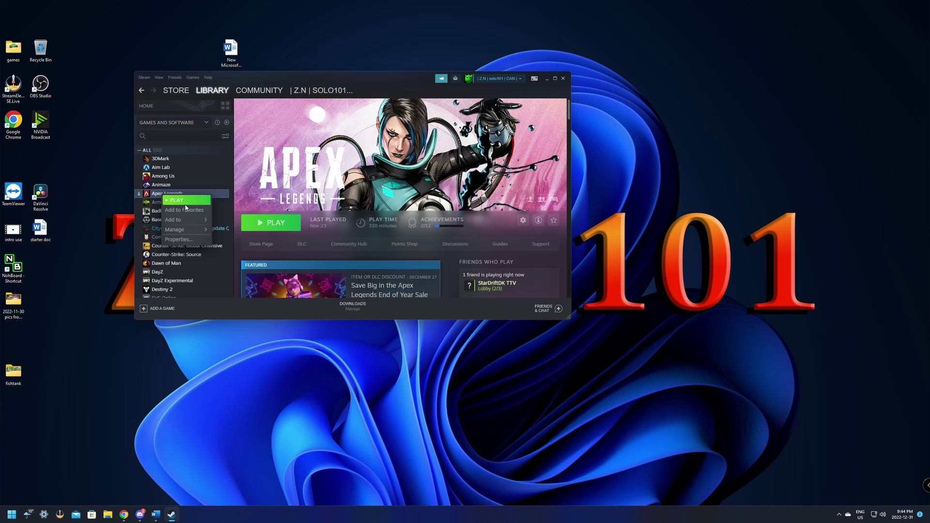
left_click(180, 239)
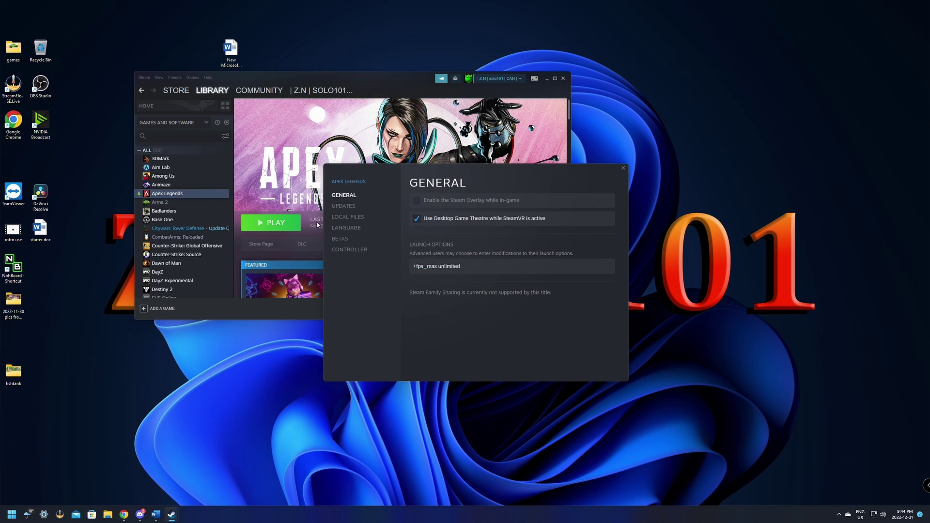
- Copy the launch option "+fps_max unlimited" from the Apex Legends properties, and close the properties and Steam windows
left_click_drag(460, 266, 410, 266)
right_click(437, 271)
left_click(445, 285)
right_click(420, 267)
left_click(508, 266)
triple_click(479, 263)
left_click(466, 265)
left_click_drag(460, 265, 412, 266)
key("ctrl+c")
left_click(480, 268)
left_click(623, 167)
left_click(563, 78)
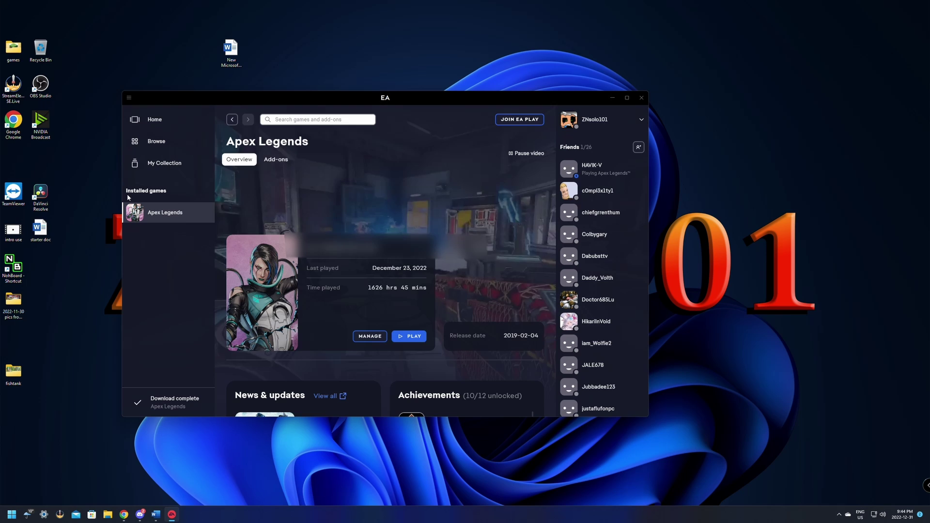
- In the EA app, set the advanced launch options of Apex Legends to "+fps_max unlimited", save them and close the app
mouse_move(163, 219)
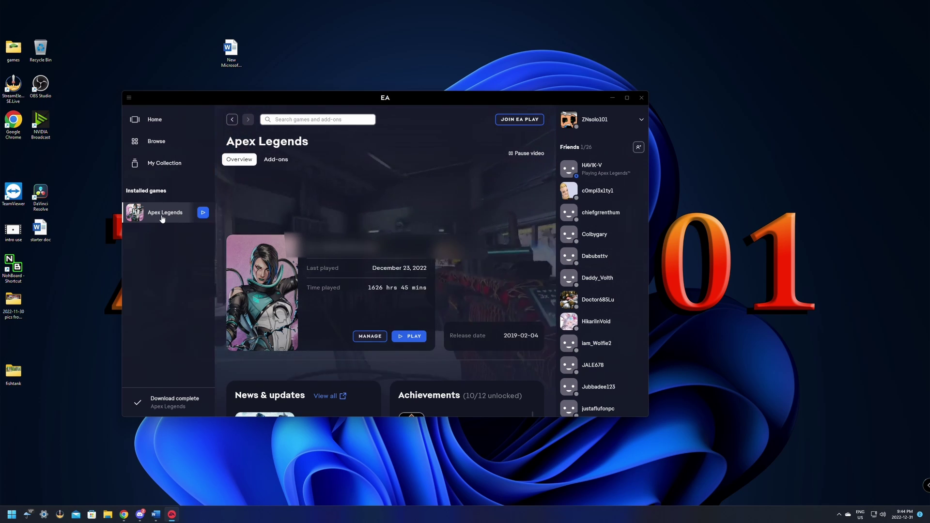
left_click(369, 337)
left_click(381, 355)
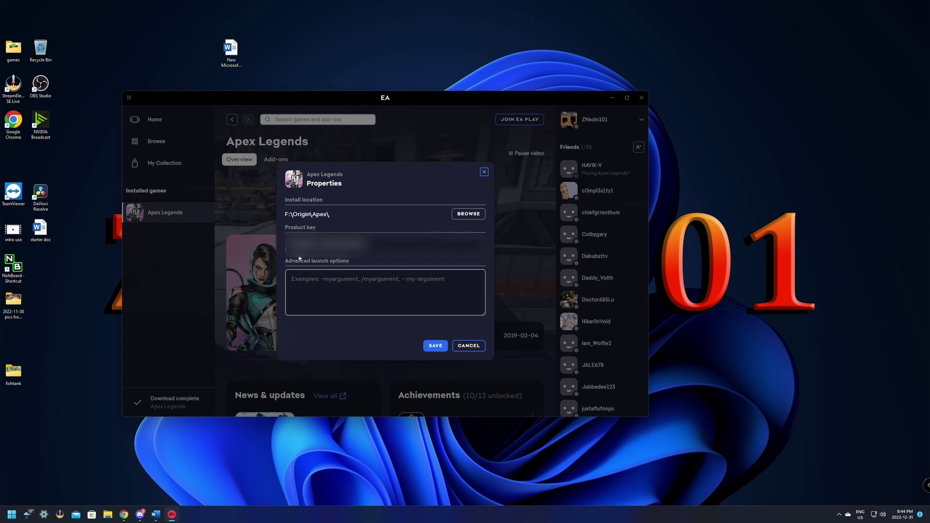
left_click(322, 280)
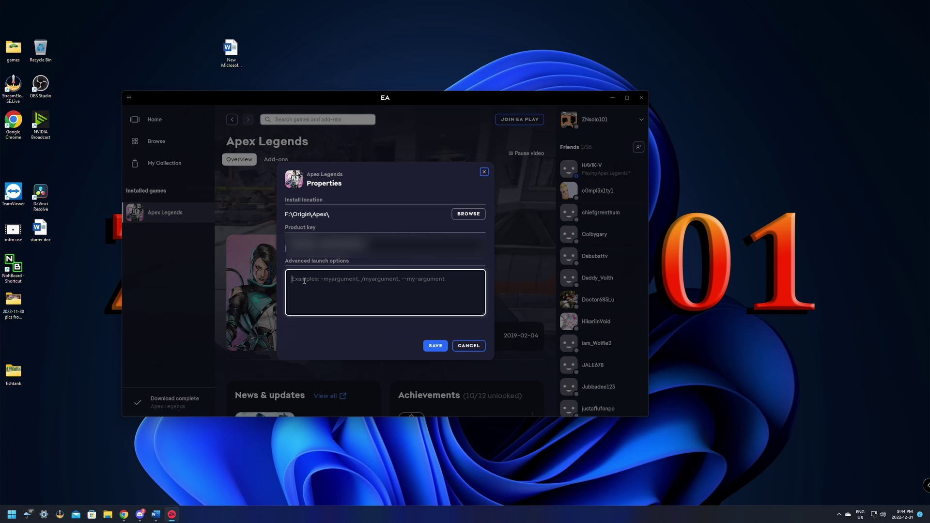
key("ctrl+v")
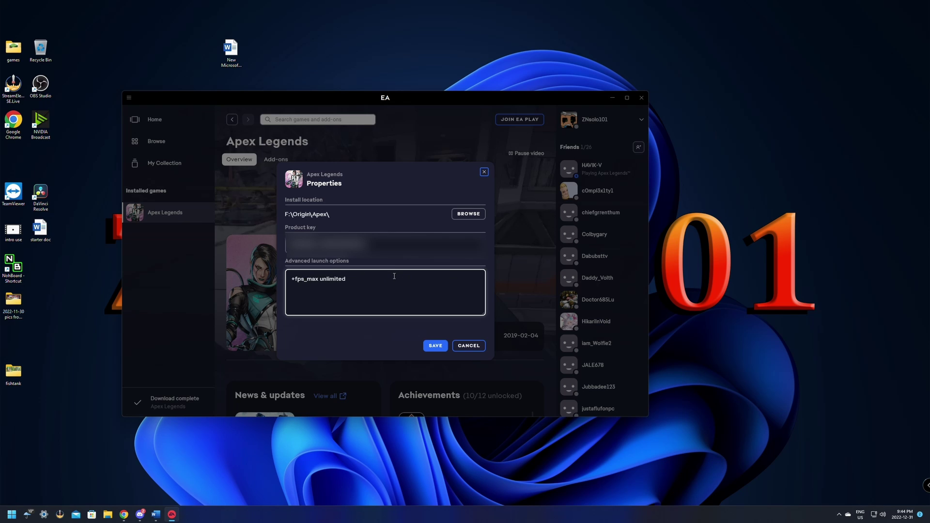
left_click(433, 346)
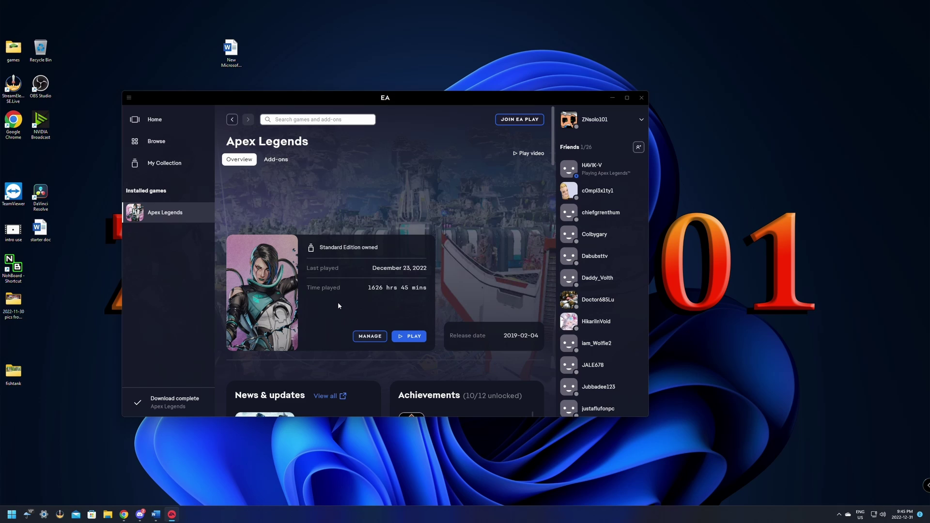
left_click(642, 98)
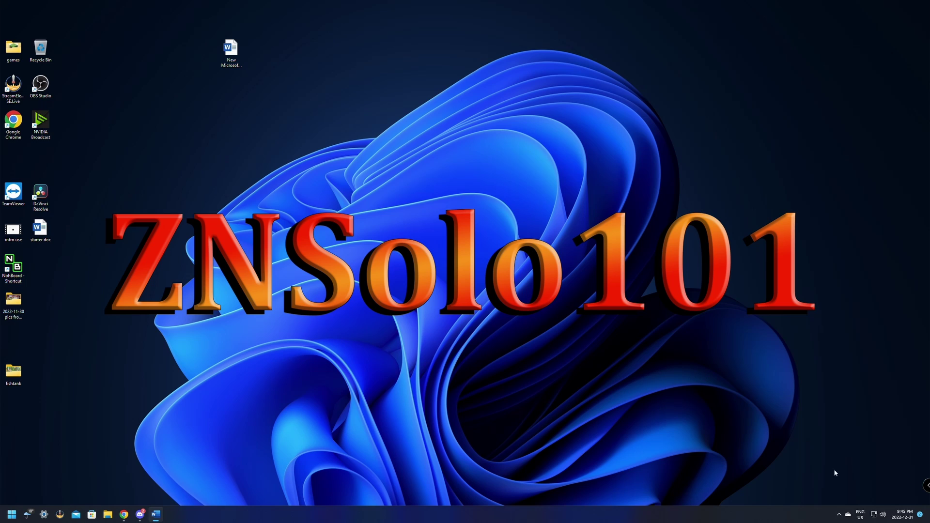
- Check the global Vertical sync option in the NVIDIA Control Panel's 3D settings, and close the control panel
left_click(839, 513)
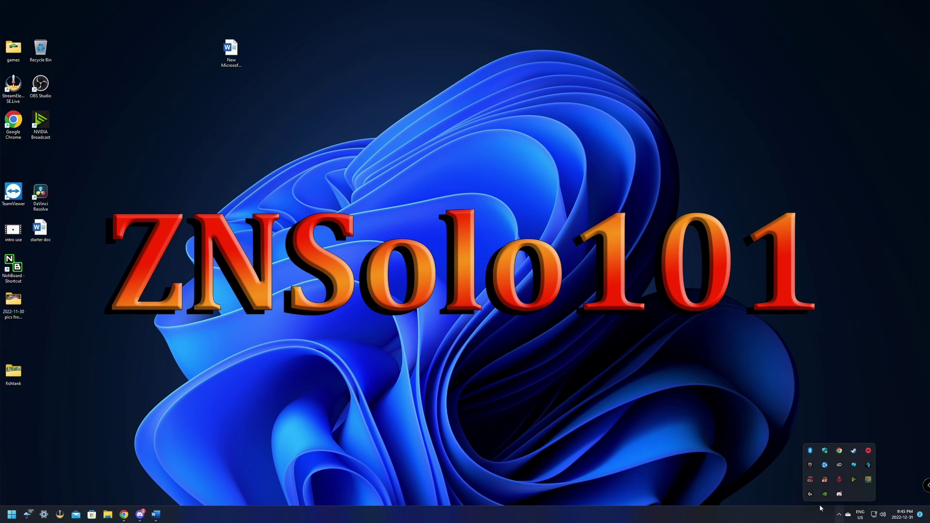
right_click(825, 496)
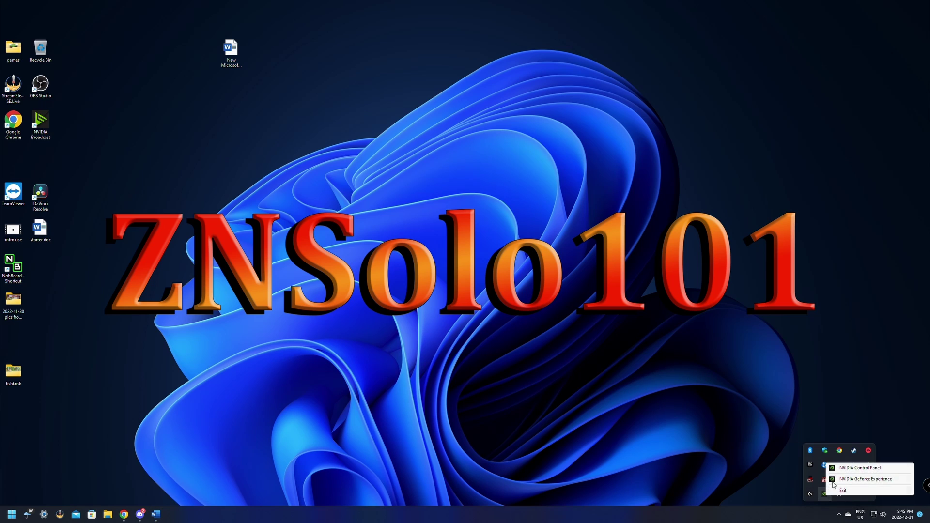
left_click(859, 469)
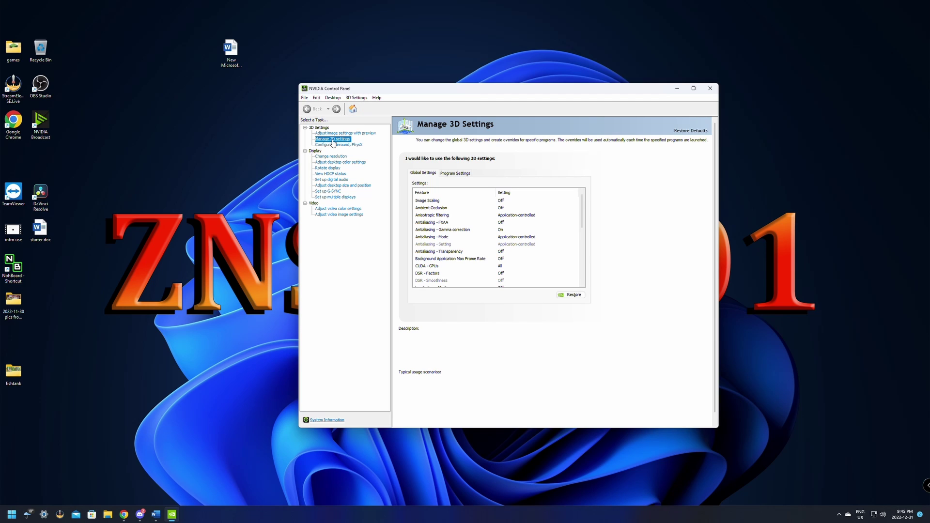
scroll(557, 257, "down", 8)
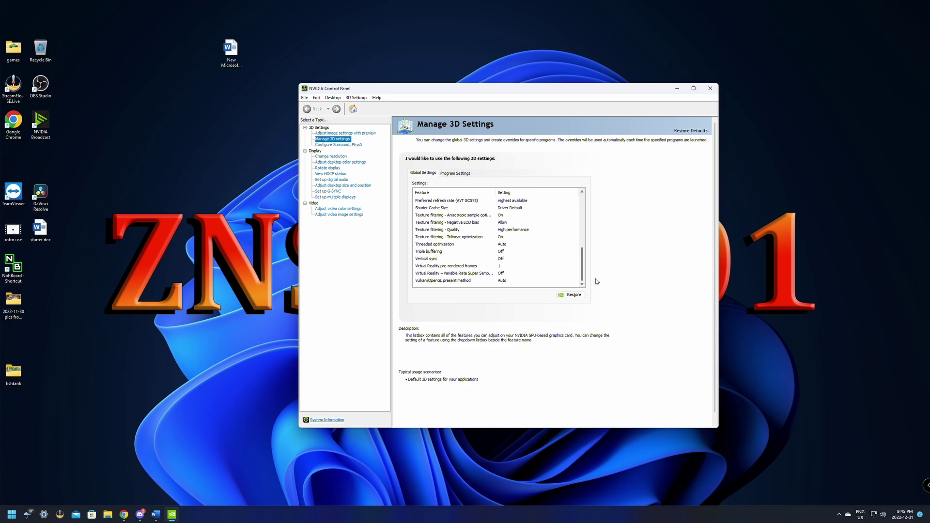
left_click(429, 259)
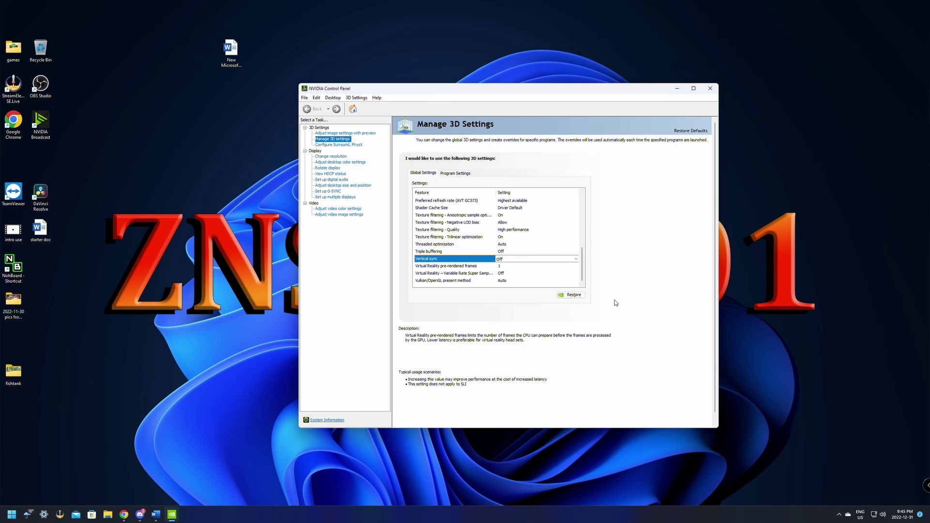
key("alt+F4")
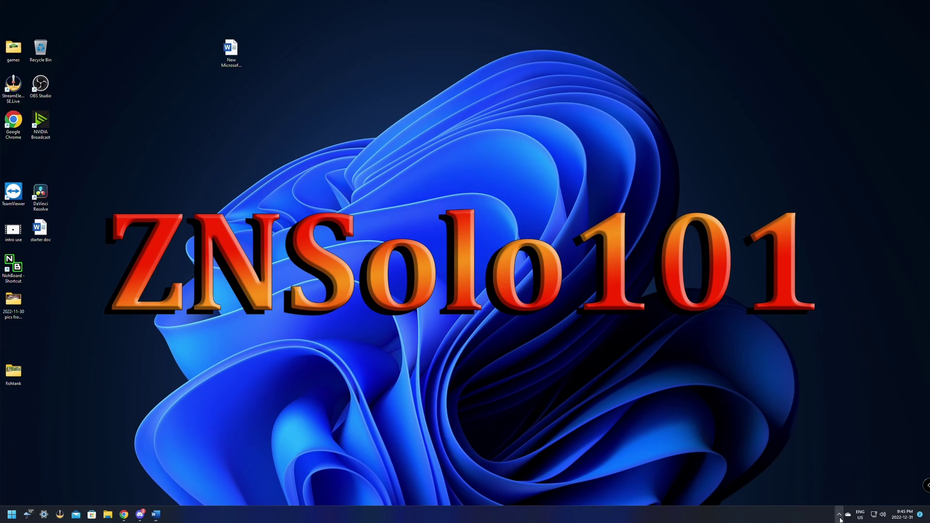
- Start Apex Legends from the EA app and check the V-Sync option in the game's video settings
left_click(839, 513)
left_click(868, 450)
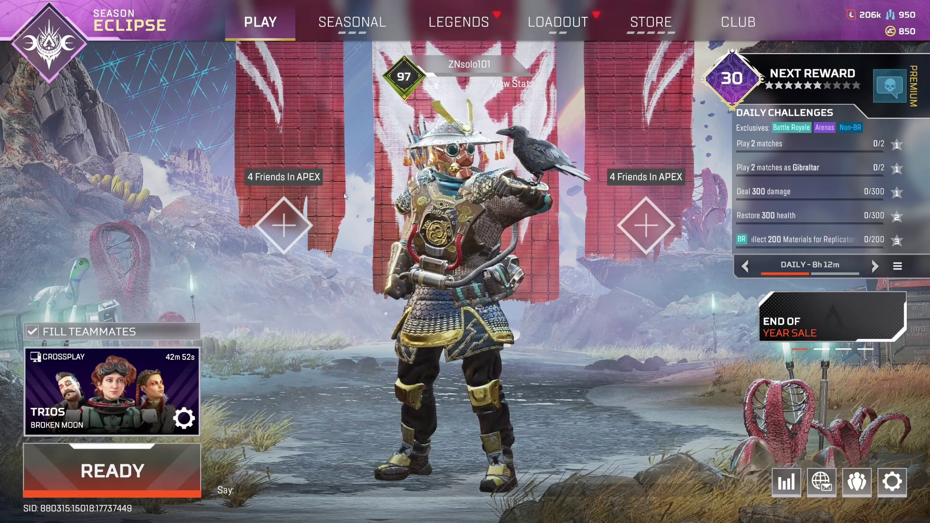
key("Escape")
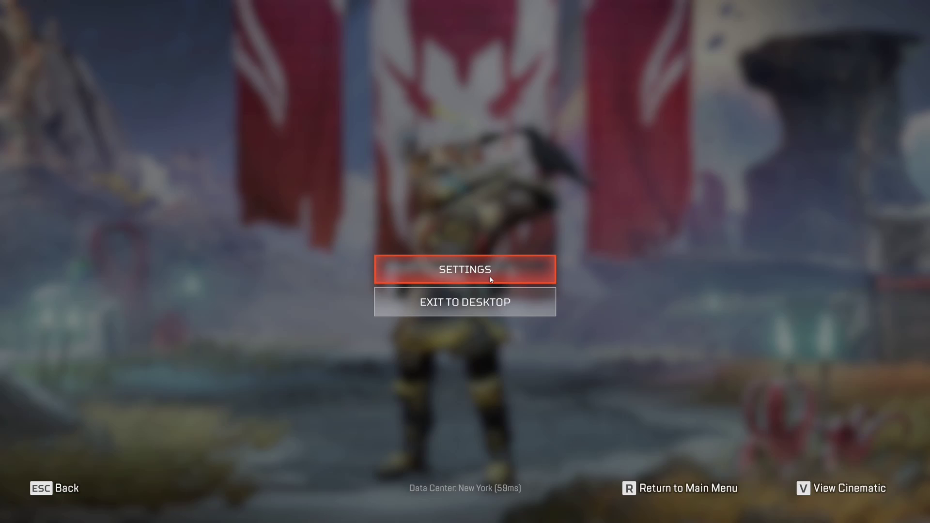
left_click(436, 274)
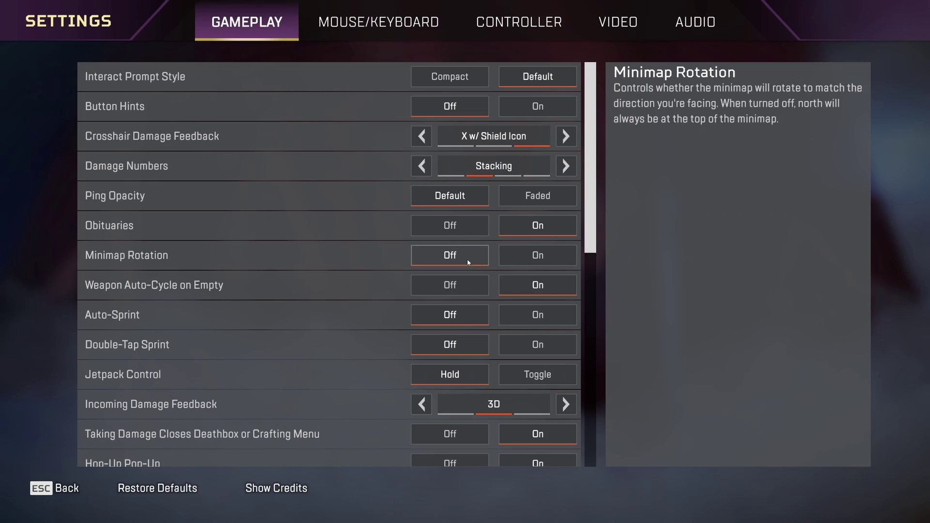
left_click(636, 21)
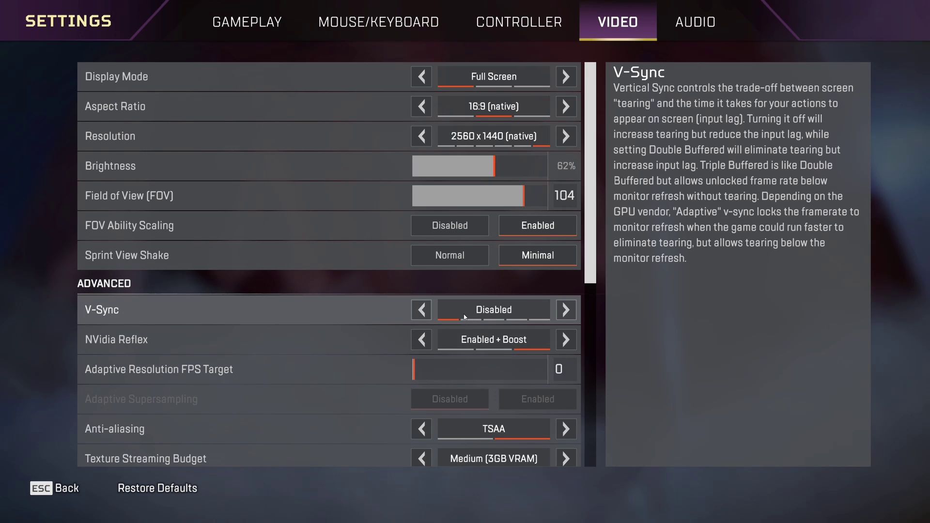
key("Escape")
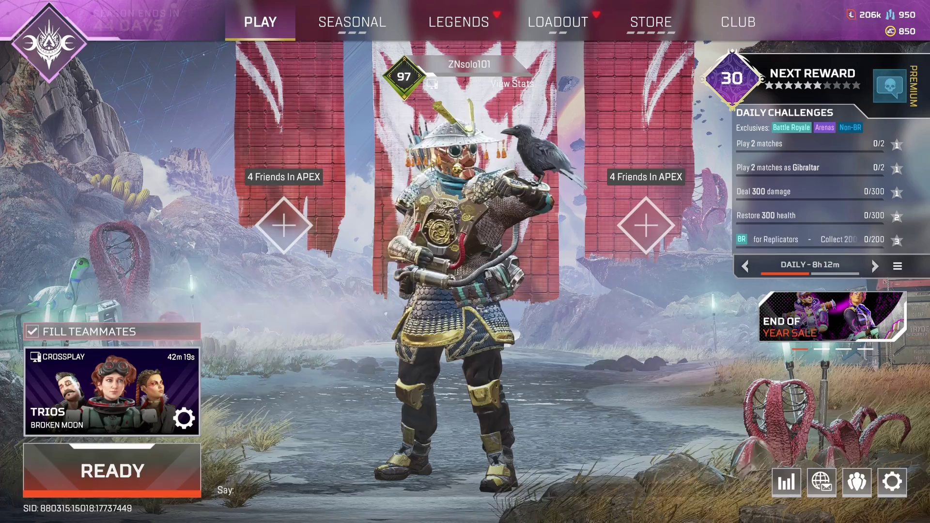
- Choose Firing Range as the game mode and enter the session
left_click(145, 383)
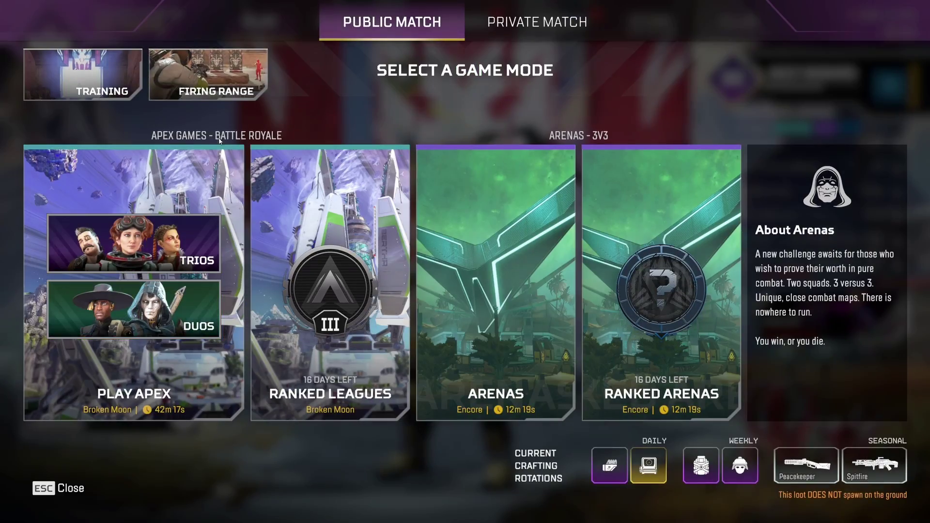
left_click(226, 77)
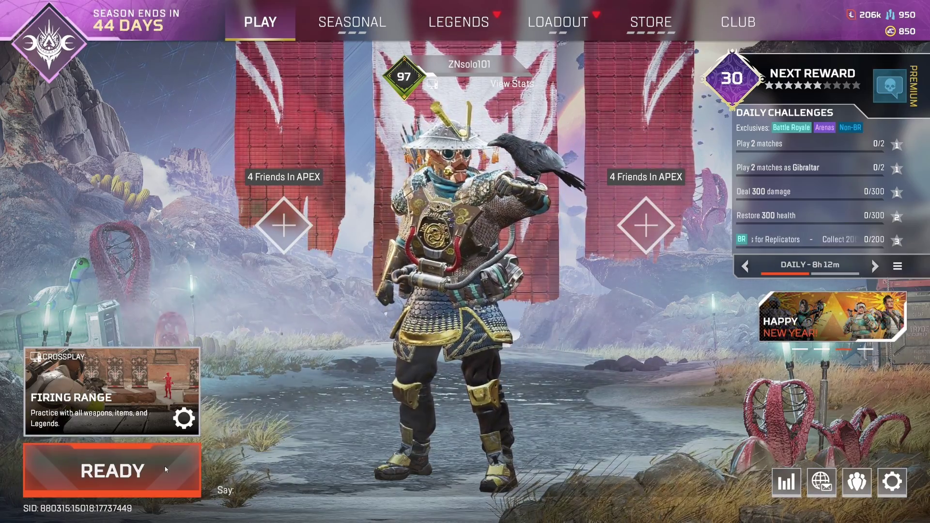
left_click(165, 470)
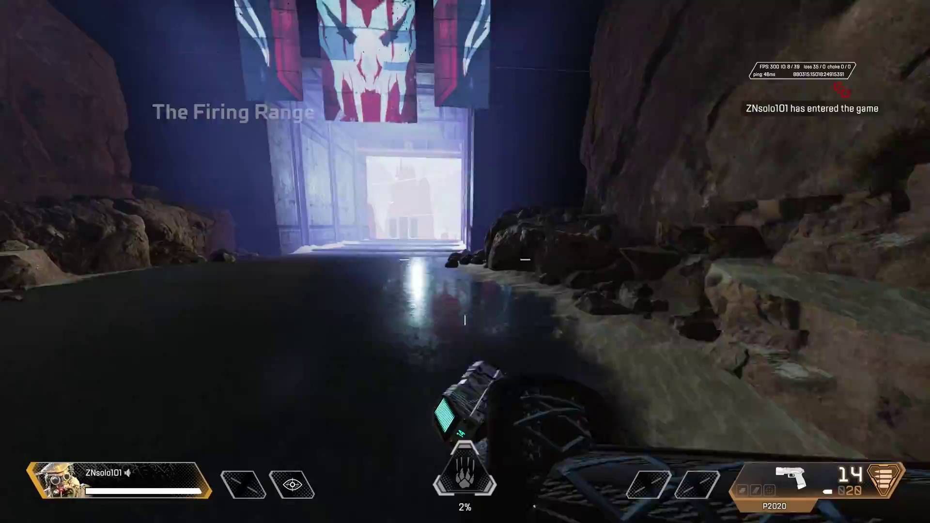
- Run around the firing range to observe the on-screen FPS counter
key("w")
key("space")
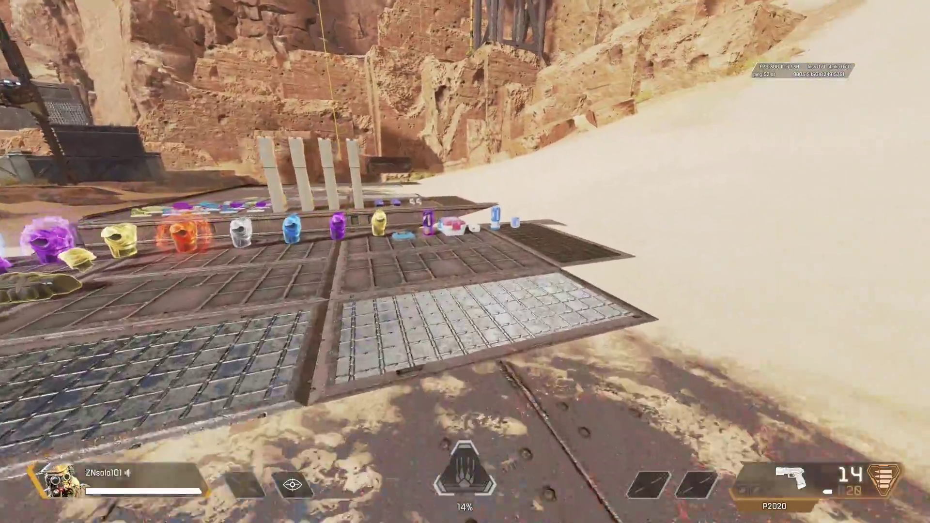
key("w")
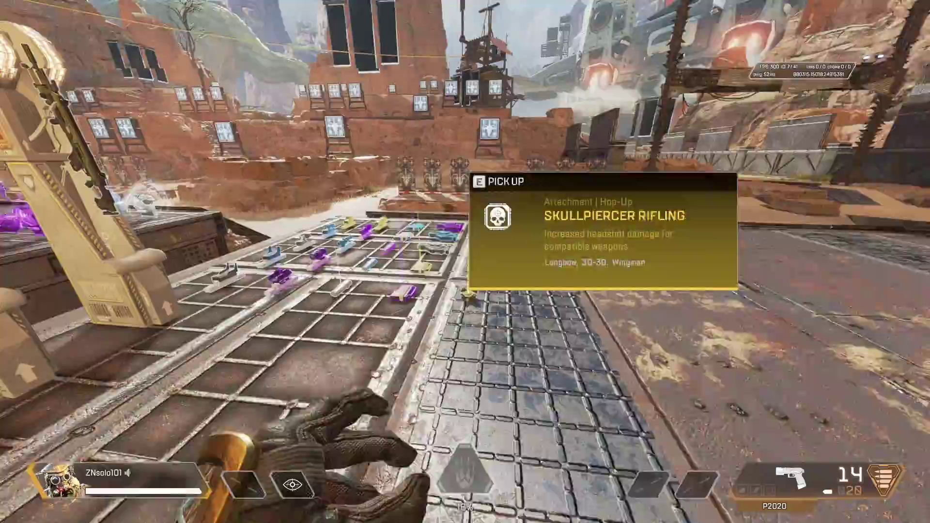
key("w")
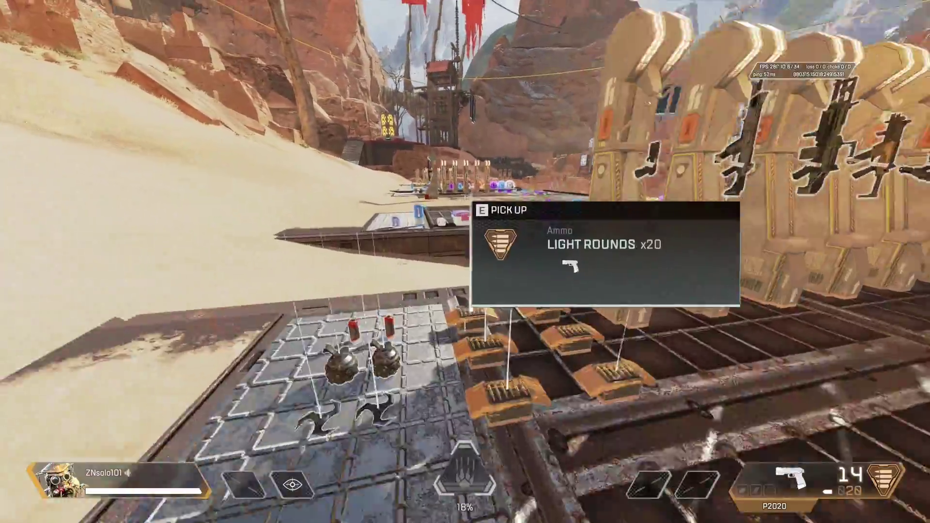
key("w")
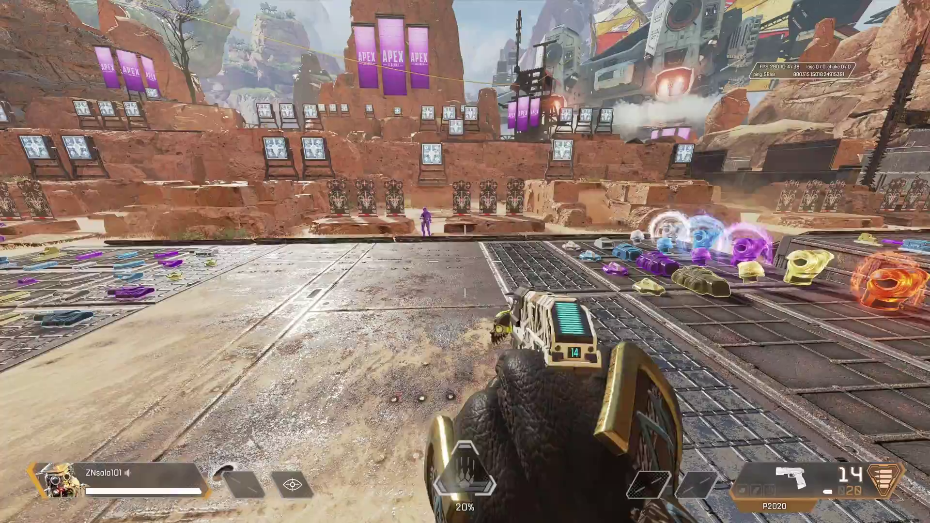
key("Escape")
key("Escape")
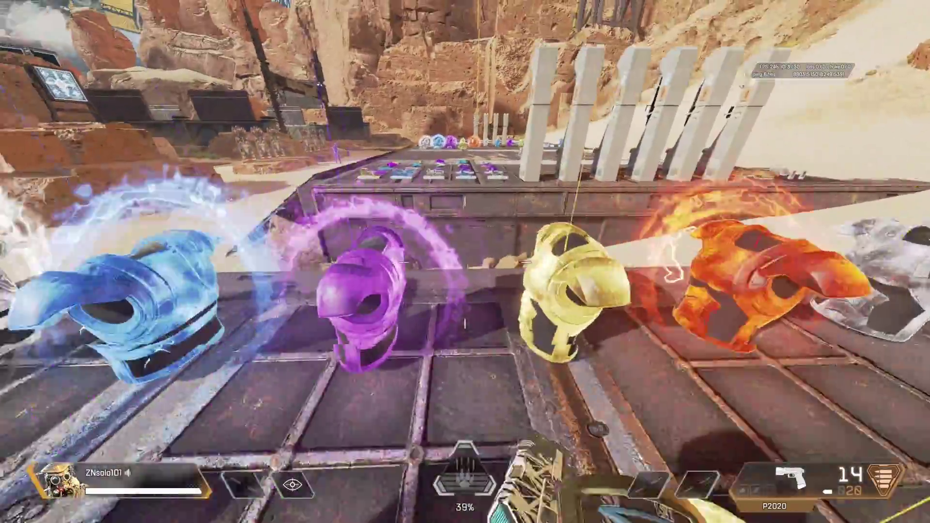
key("w")
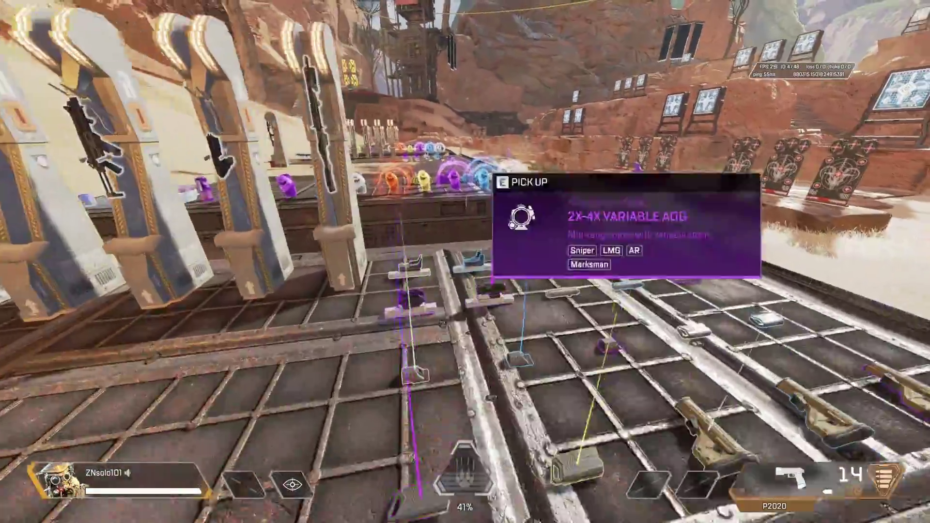
key("w")
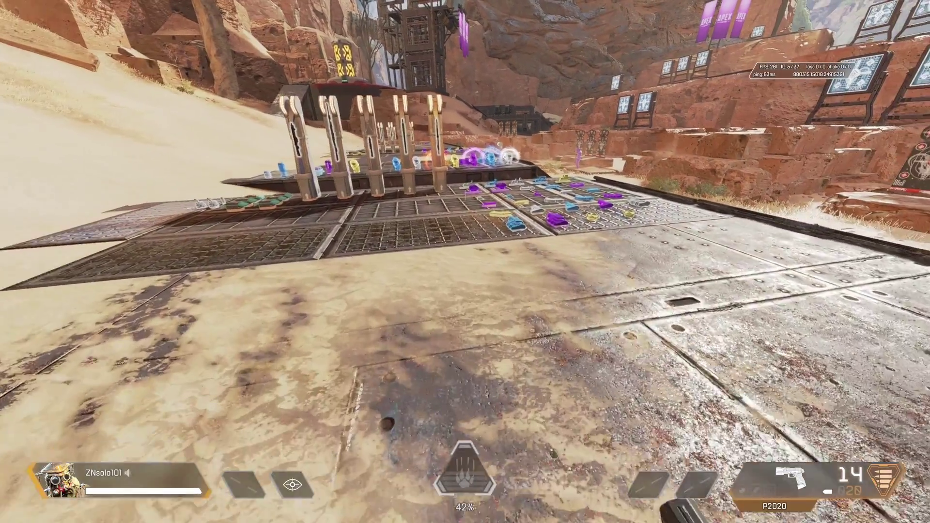
key("w")
- Check the Performance Display option in the game's gameplay settings and return to the firing range
key("Escape")
left_click(434, 268)
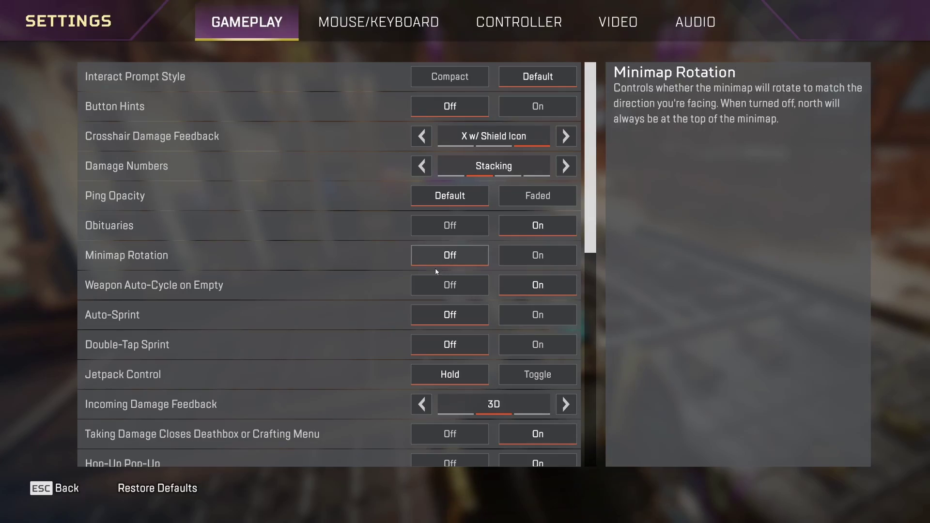
scroll(208, 310, "down", 5)
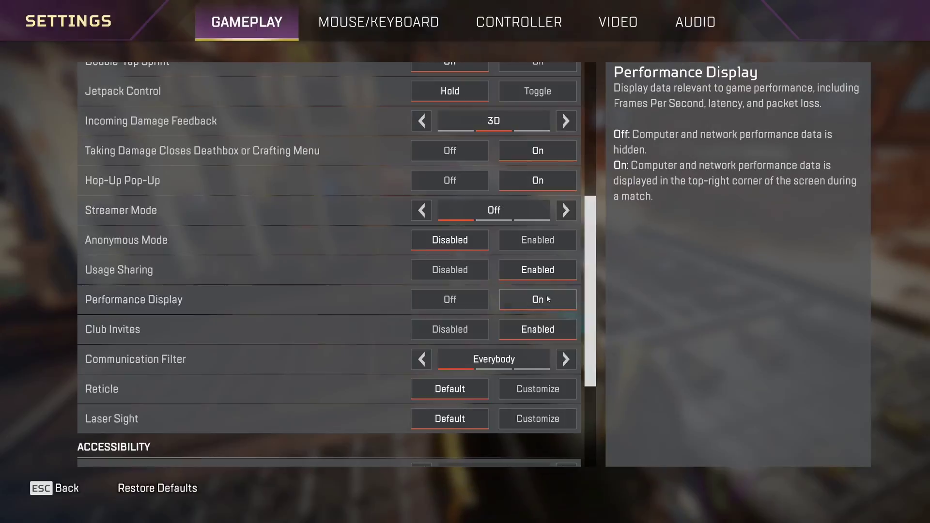
key("Escape")
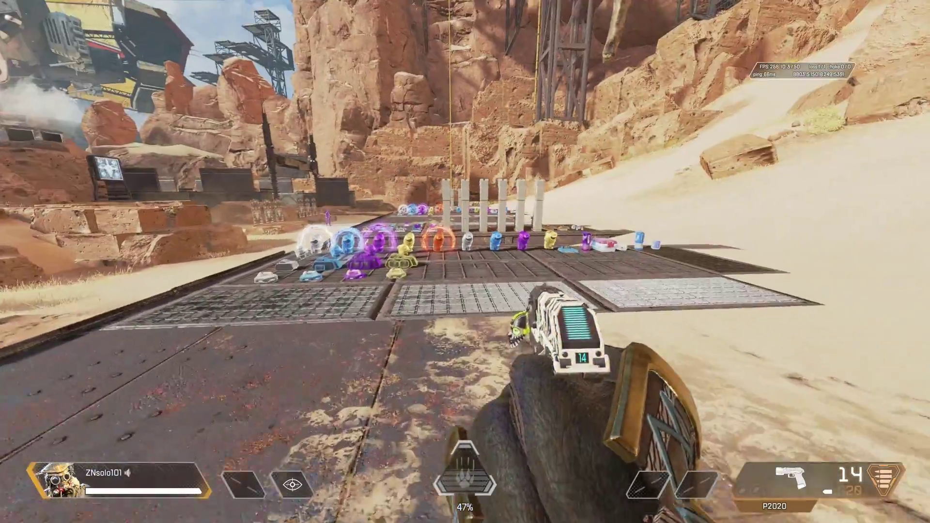
- Keep moving between the weapon and loot platforms of the firing range to examine the frame rate in the performance display
key("w")
key("space")
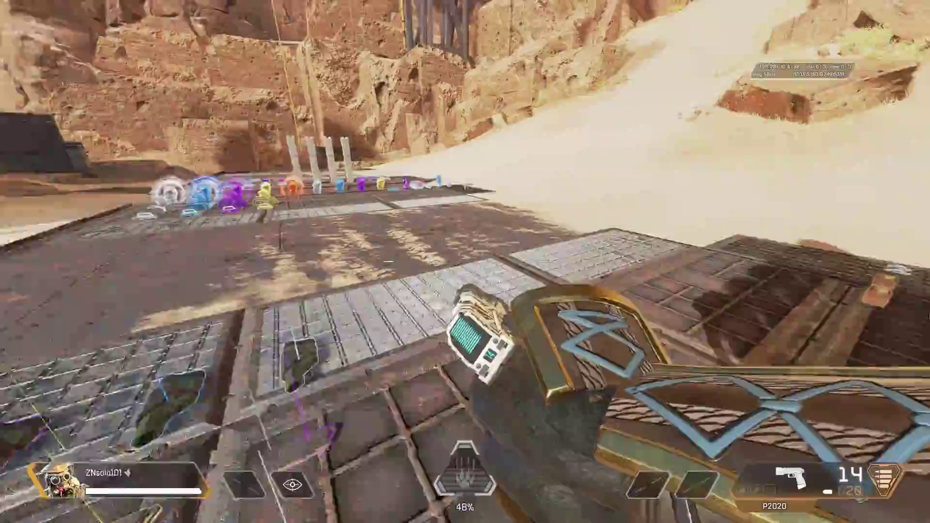
key("w")
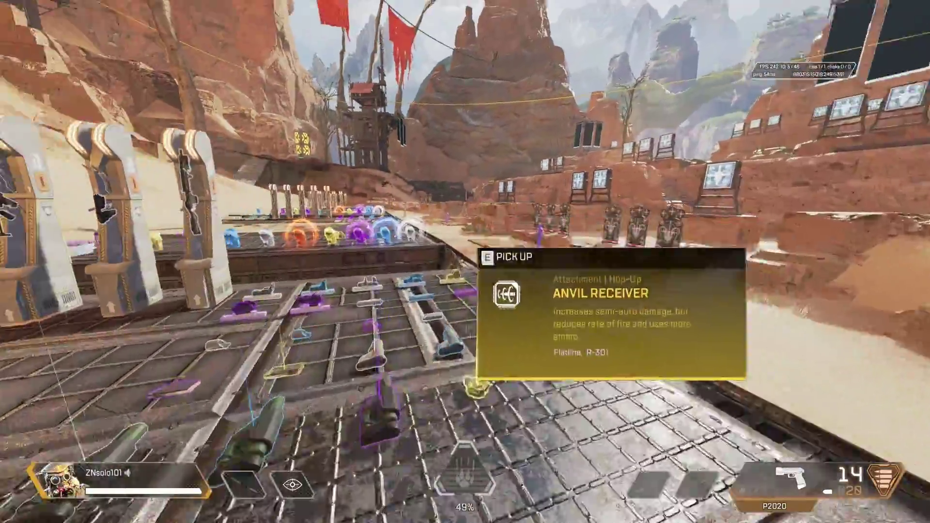
key("w")
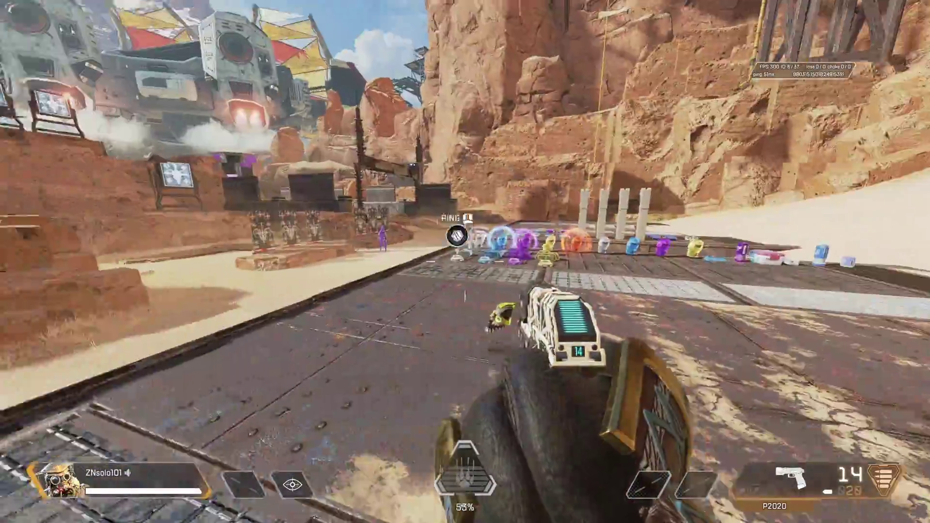
key("w")
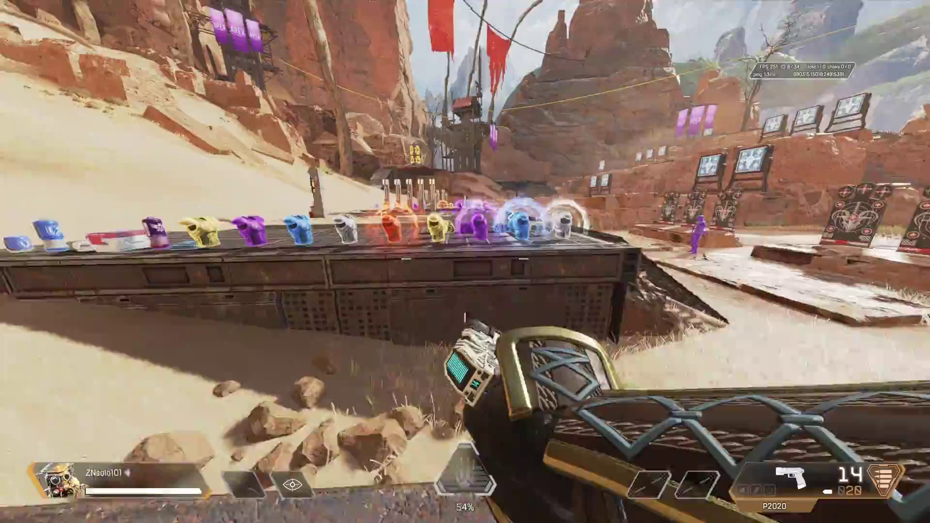
key("w")
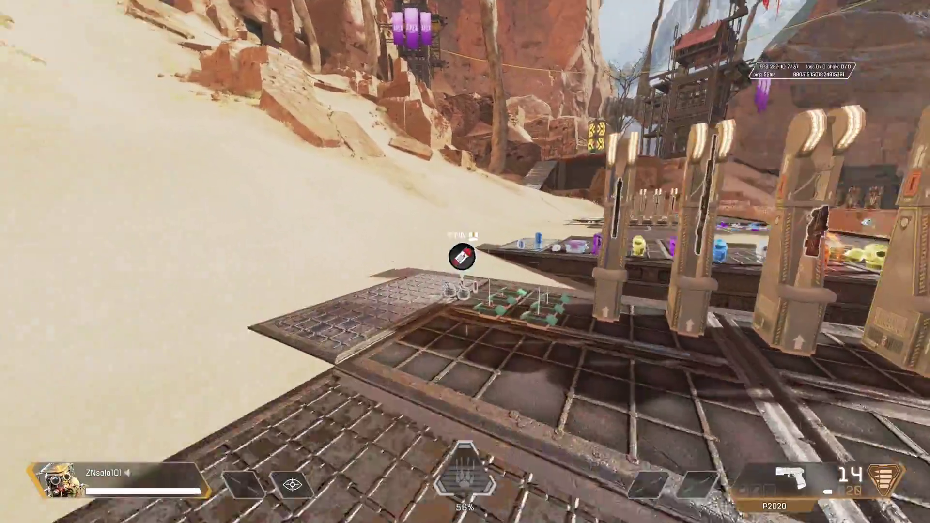
key("w")
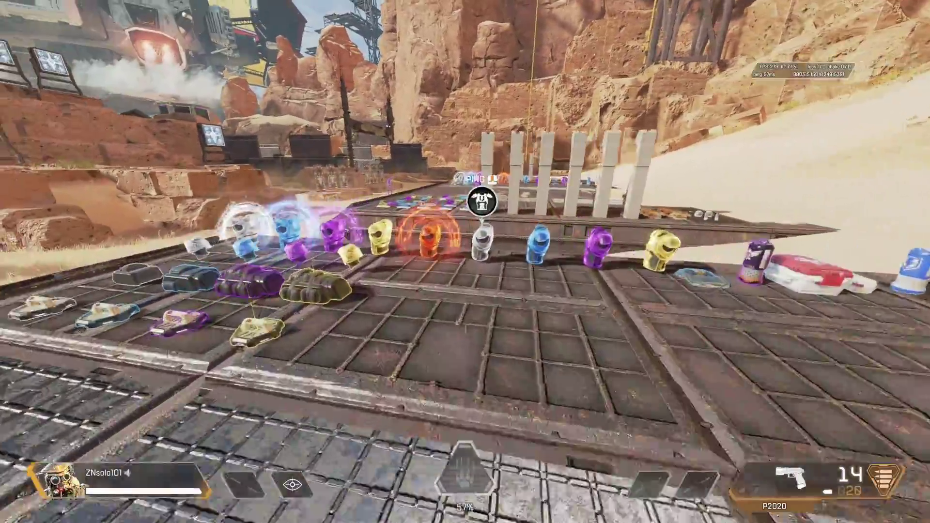
key("v")
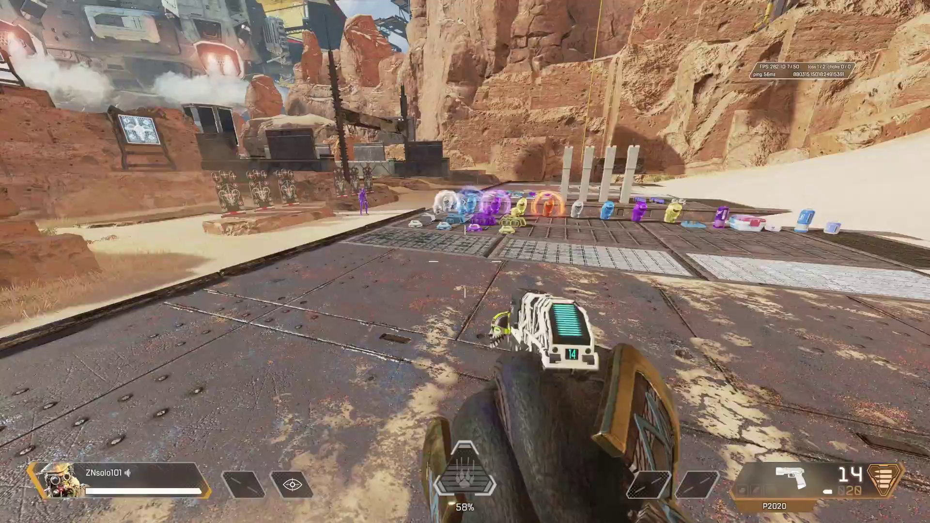
key("w")
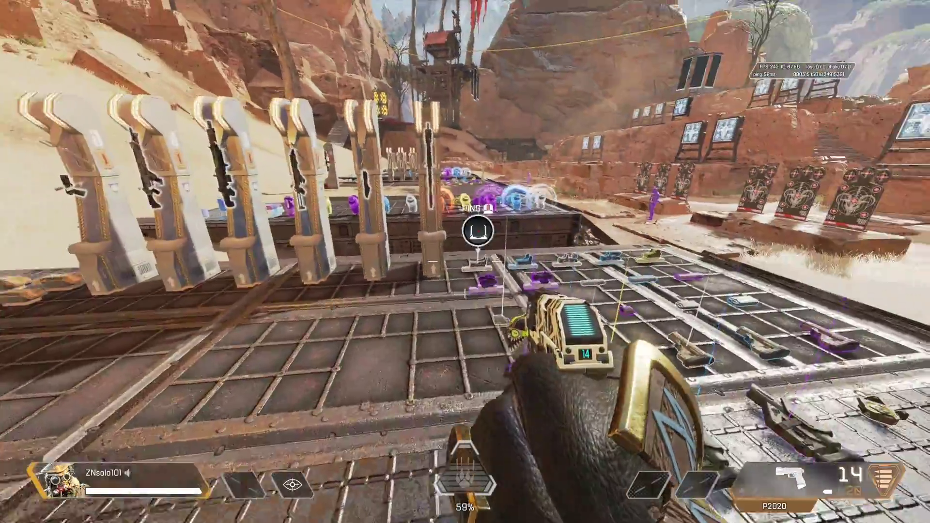
key("s")
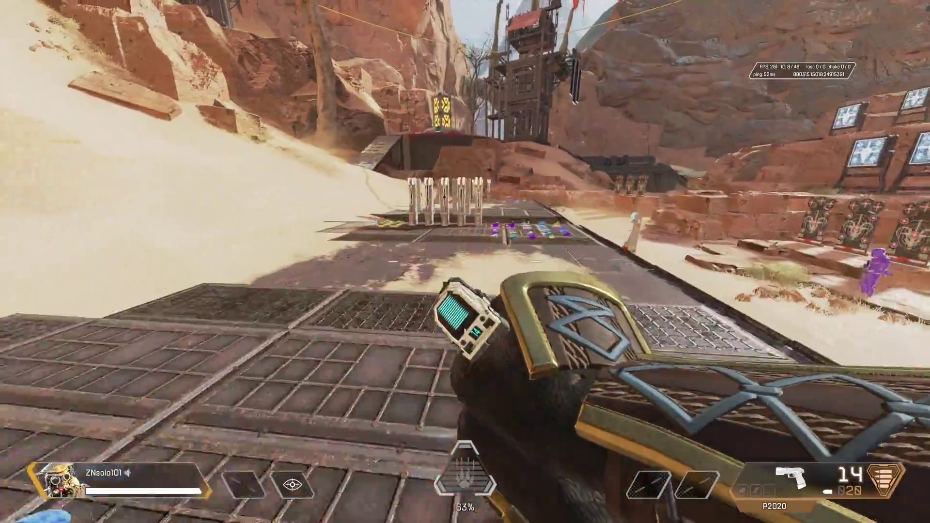
key("v")
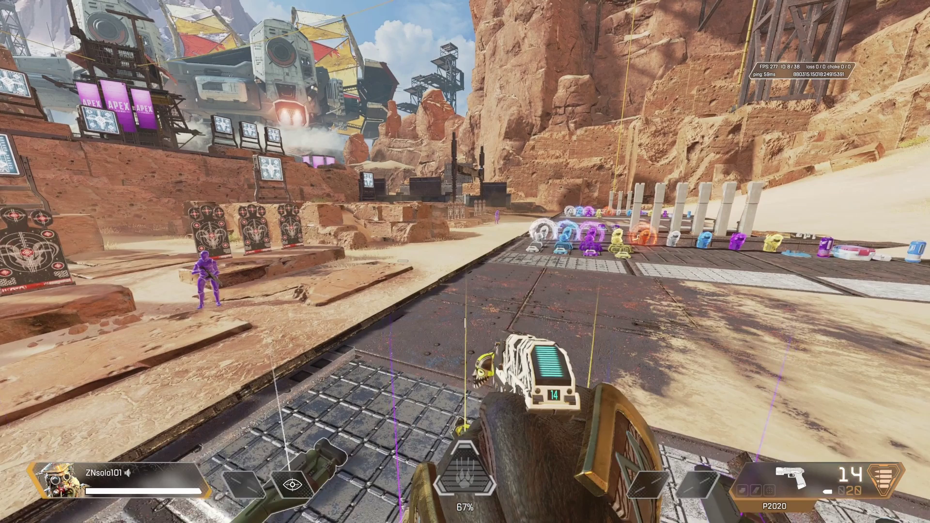